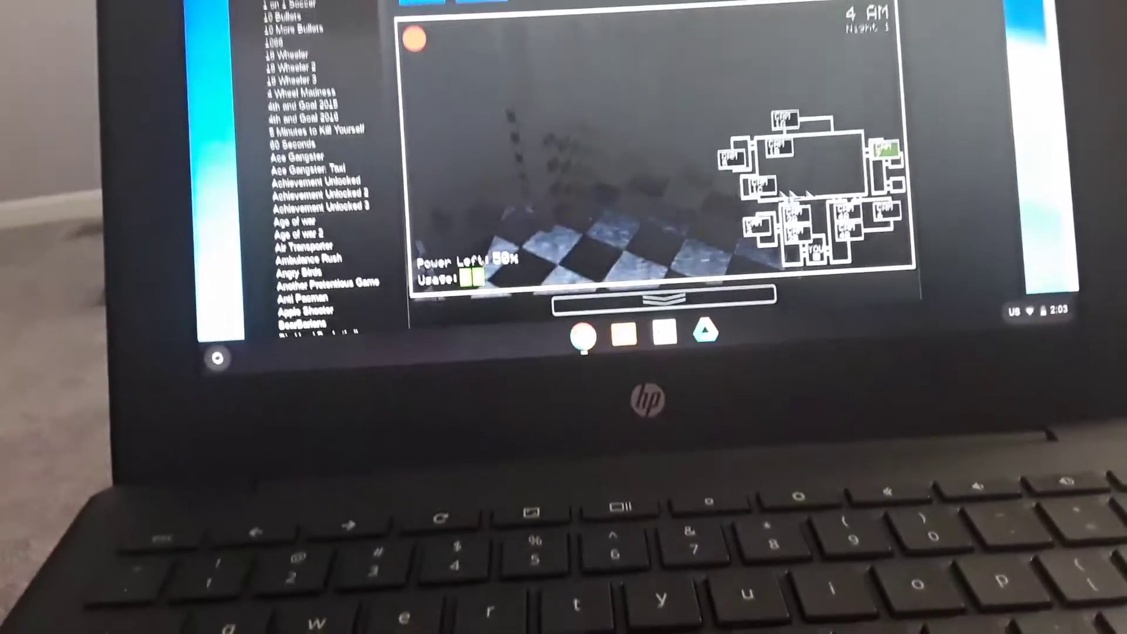
click(678, 281)
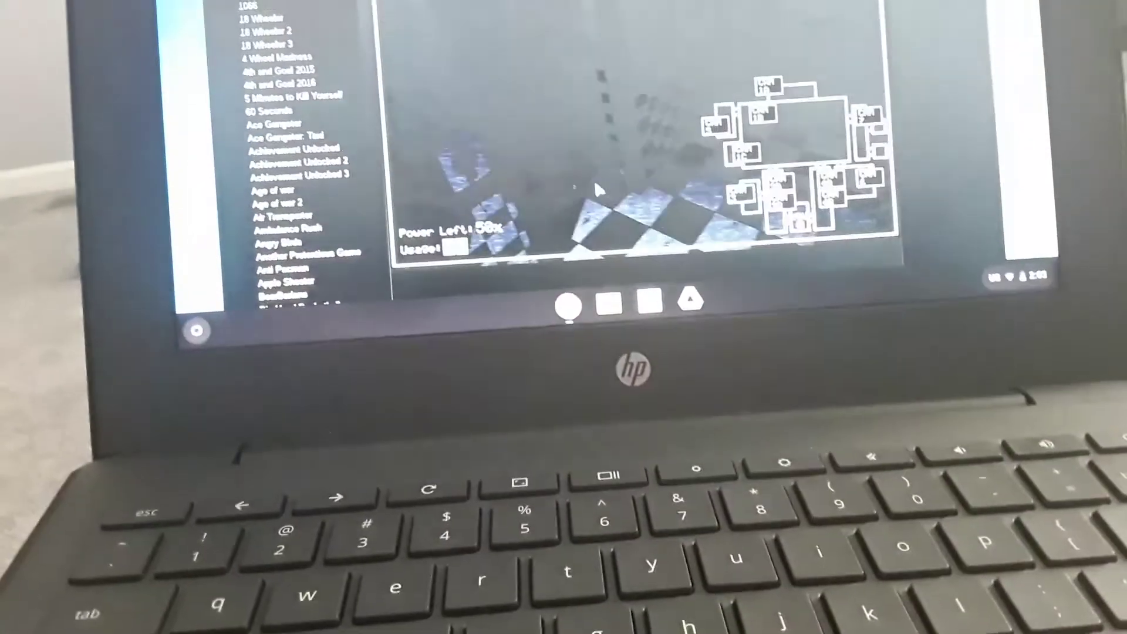